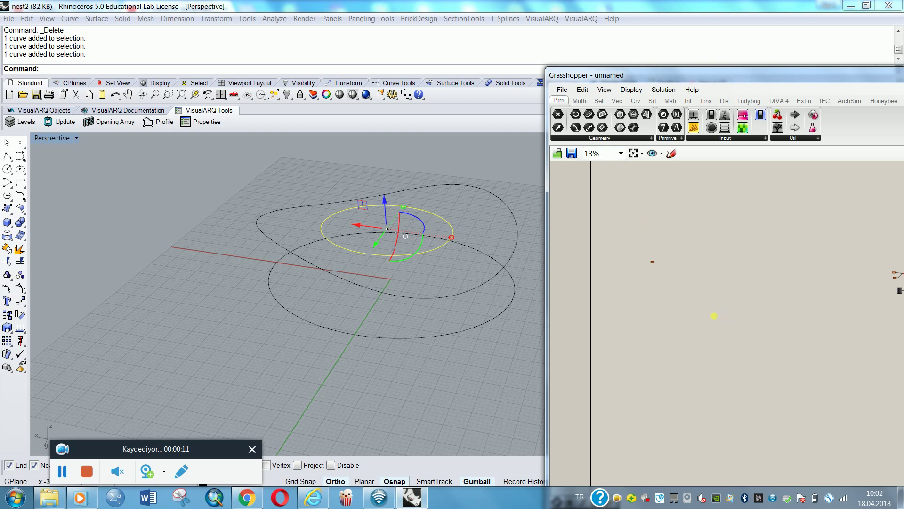
Place two more Curve parameters on the Grasshopper canvas below the existing one
scroll(664, 272, up, 5)
right_drag(622, 248, 740, 309)
scroll(744, 307, up, 3)
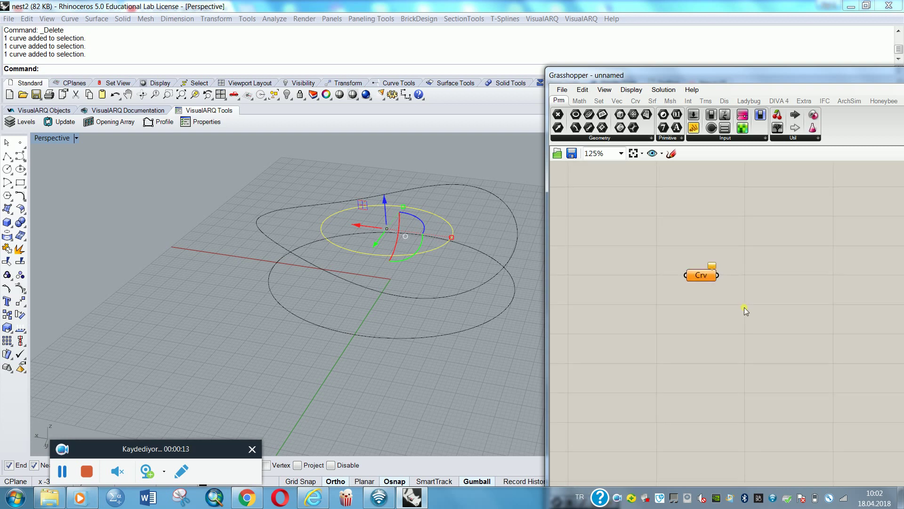
drag(701, 315, 700, 315)
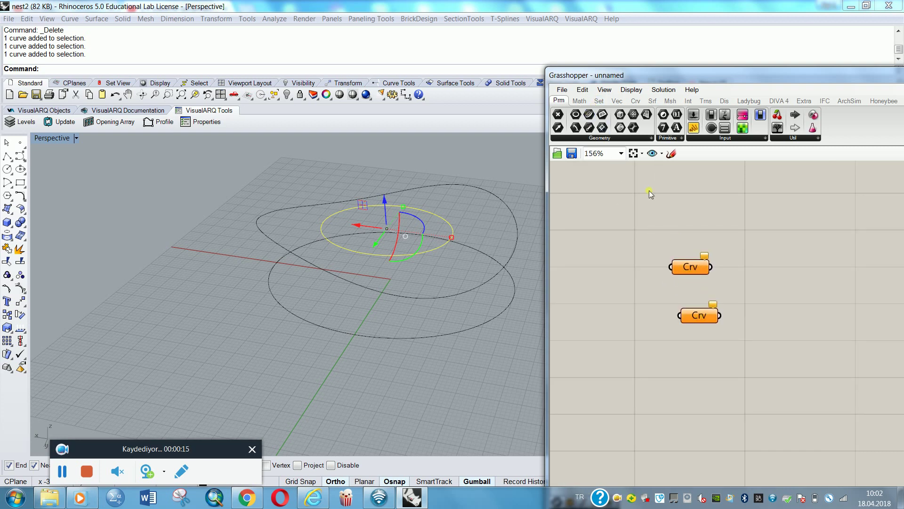
drag(588, 114, 710, 380)
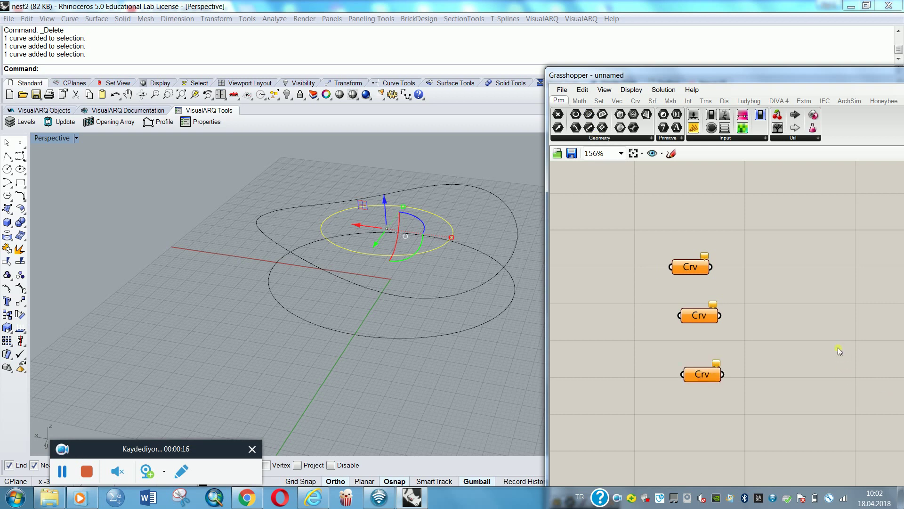
Deselect the Rhino curve and reference the small inner ellipse in the first Curve parameter
click(498, 155)
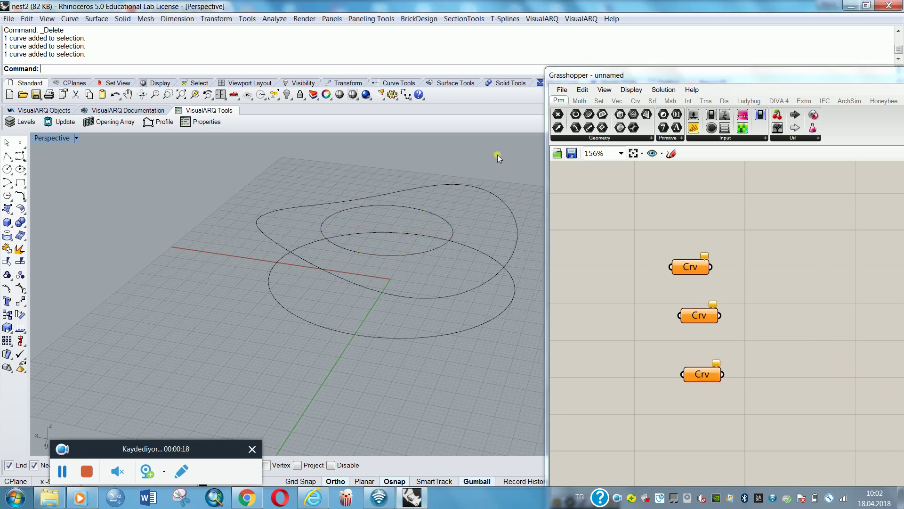
right_click(697, 267)
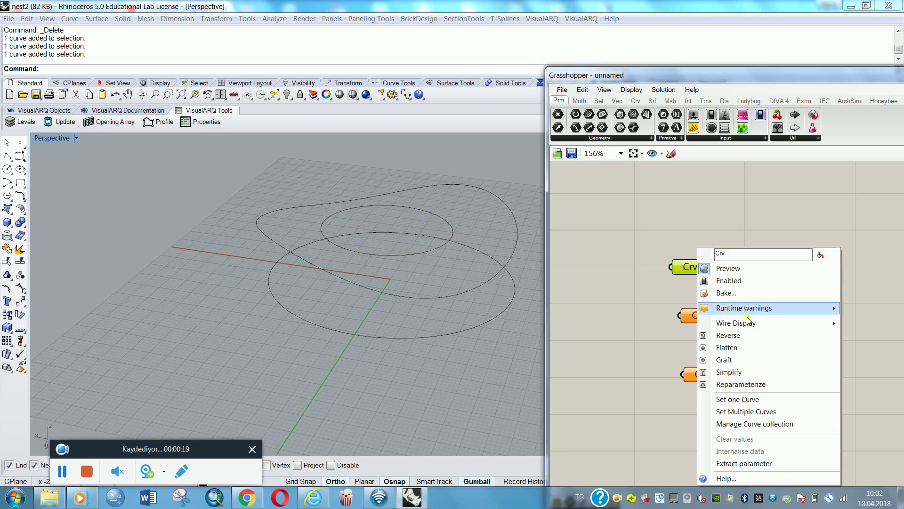
click(762, 399)
click(451, 228)
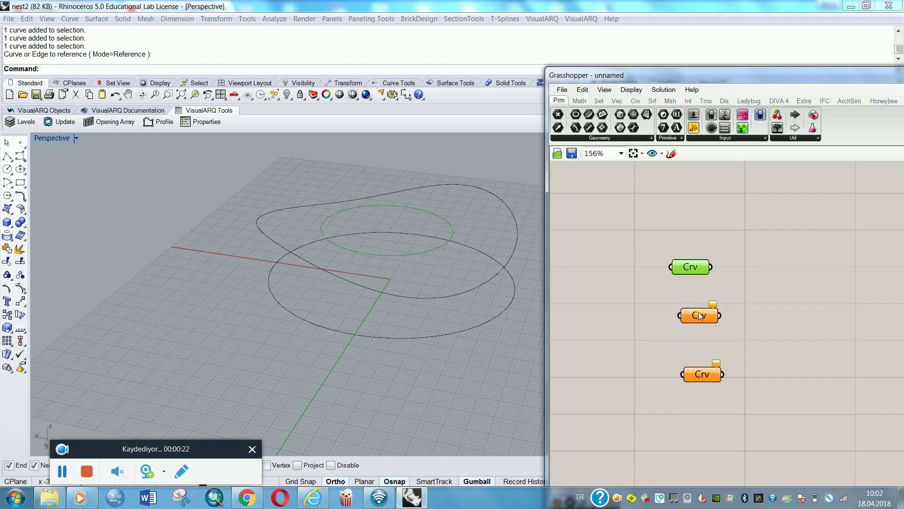
Reference the wavy outer curve in the second Curve parameter and the large base ellipse in the third
right_click(699, 315)
click(735, 400)
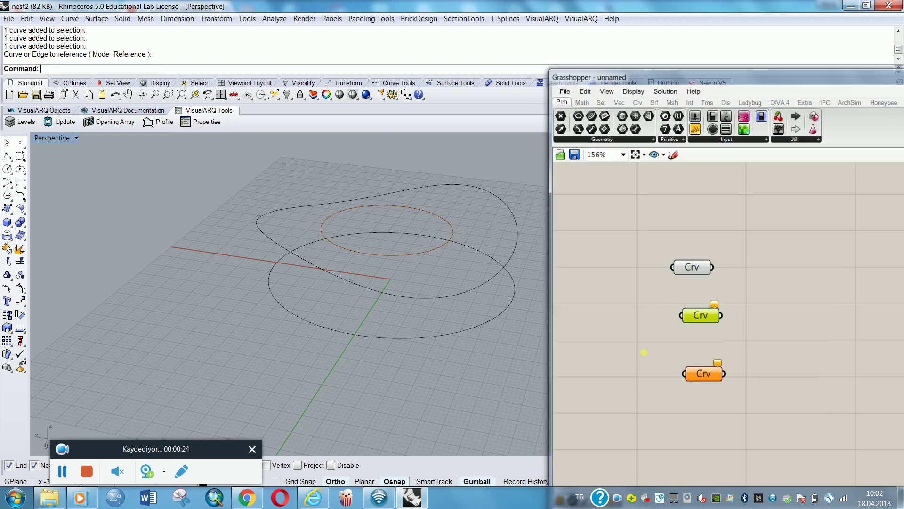
click(513, 251)
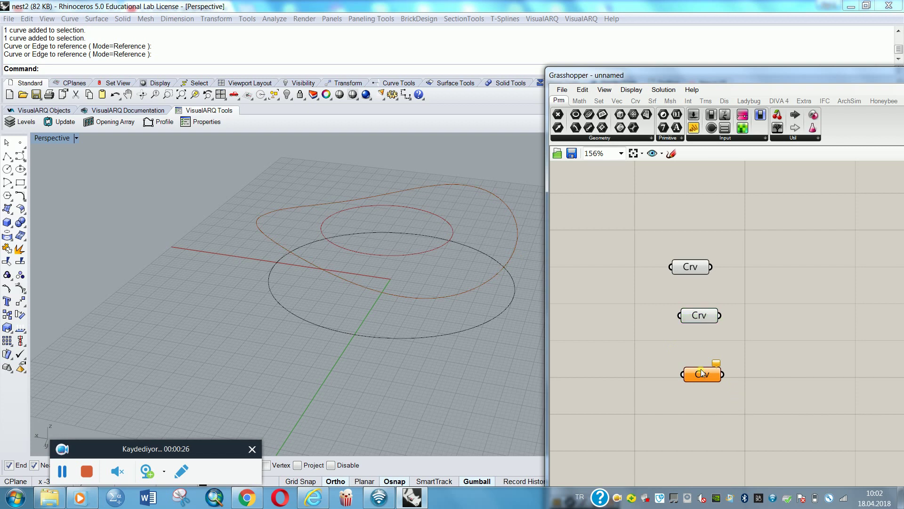
right_click(701, 375)
click(741, 399)
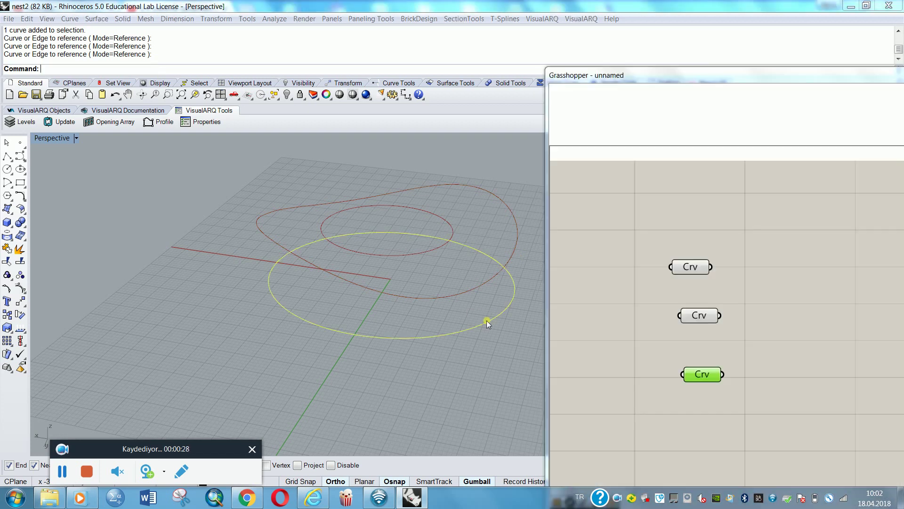
click(486, 320)
Add a Loft component and connect all three Curve parameters to its C input
double_click(677, 283)
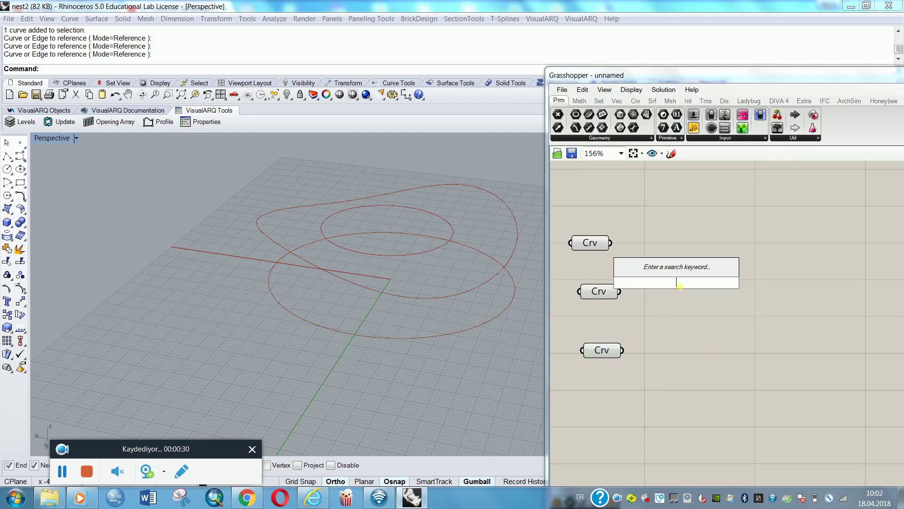
text(loft)
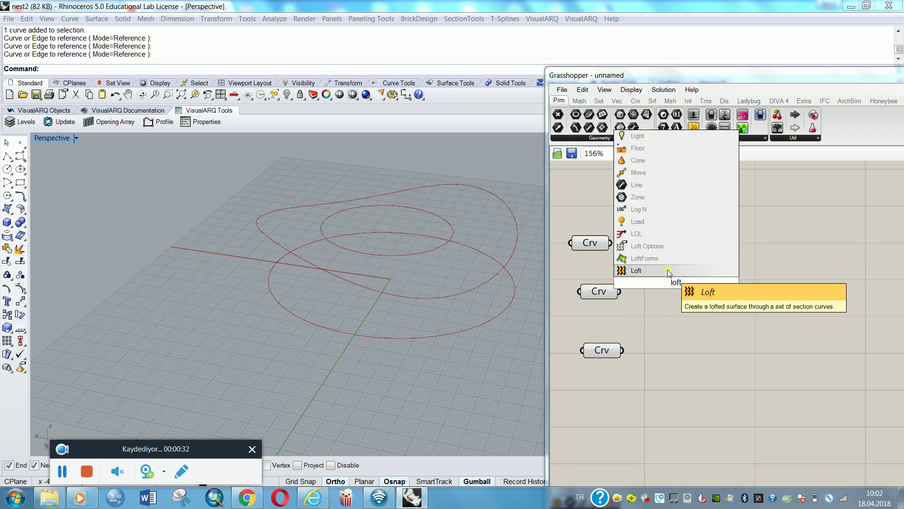
click(668, 270)
drag(611, 242, 730, 293)
drag(620, 291, 712, 296)
shift+drag(646, 318, 706, 283)
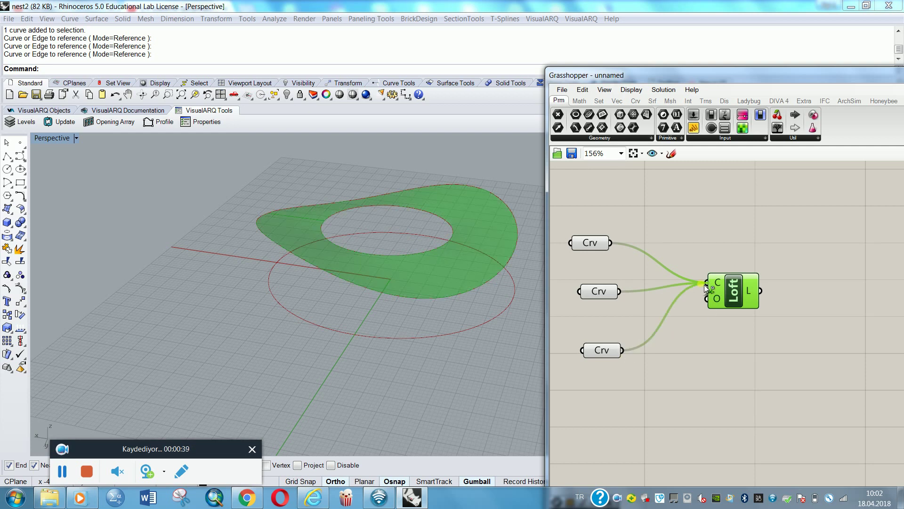
right_drag(344, 347, 370, 336)
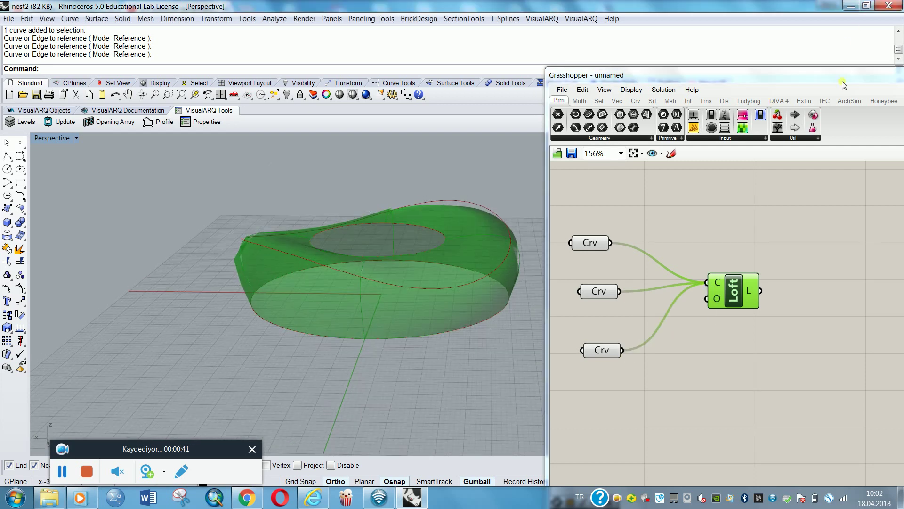
Set the Grasshopper preview mesh quality to High Quality
drag(840, 80, 445, 80)
click(787, 152)
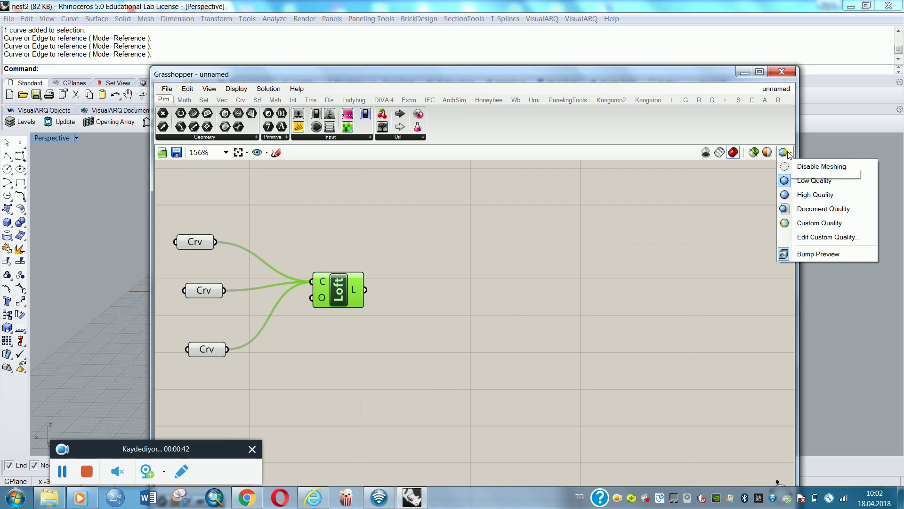
click(814, 195)
drag(443, 73, 825, 104)
Add a Center Box component to the canvas below and beyond the Loft component
right_drag(810, 380, 688, 313)
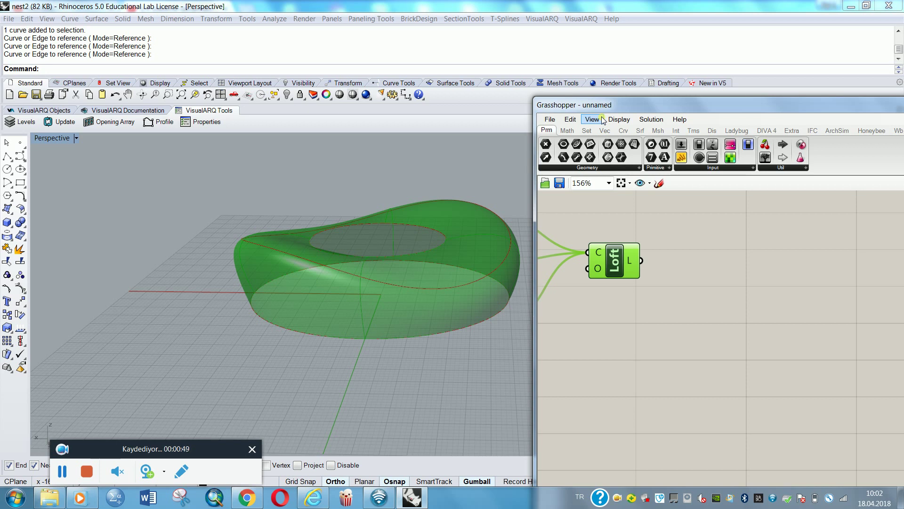
click(641, 131)
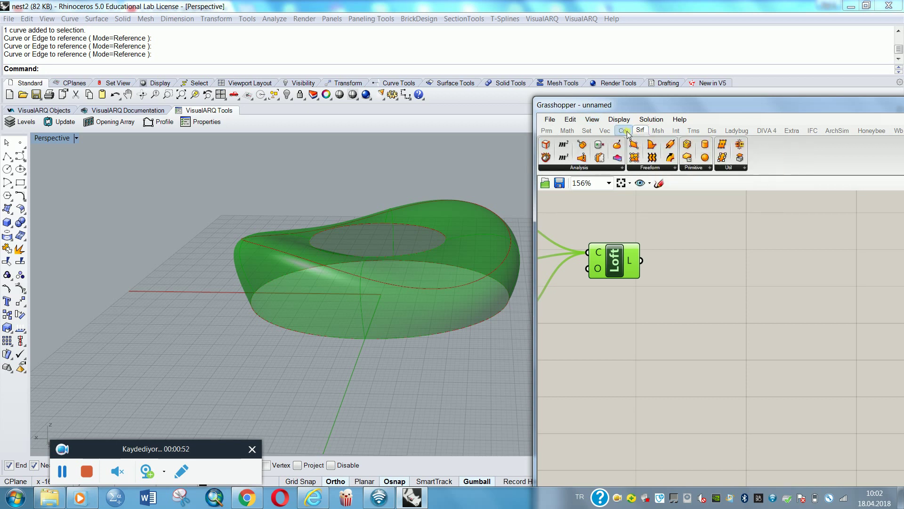
click(718, 347)
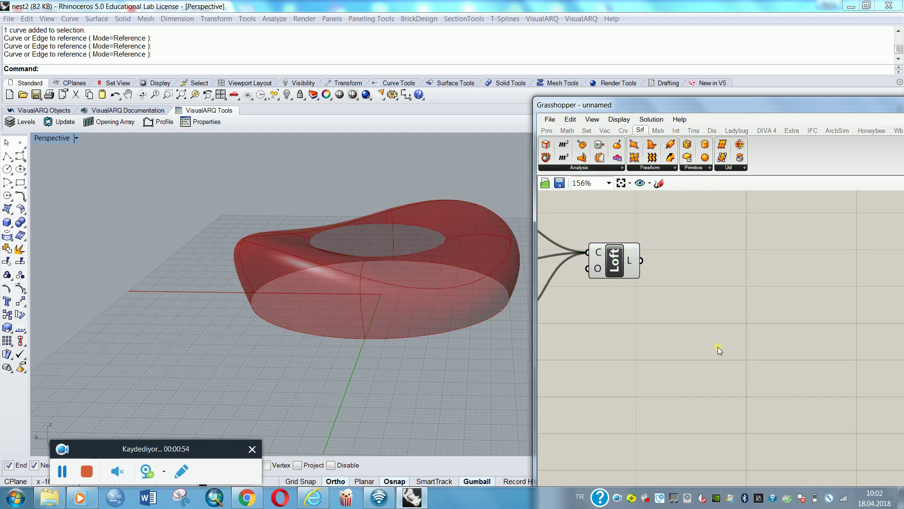
click(688, 144)
click(699, 361)
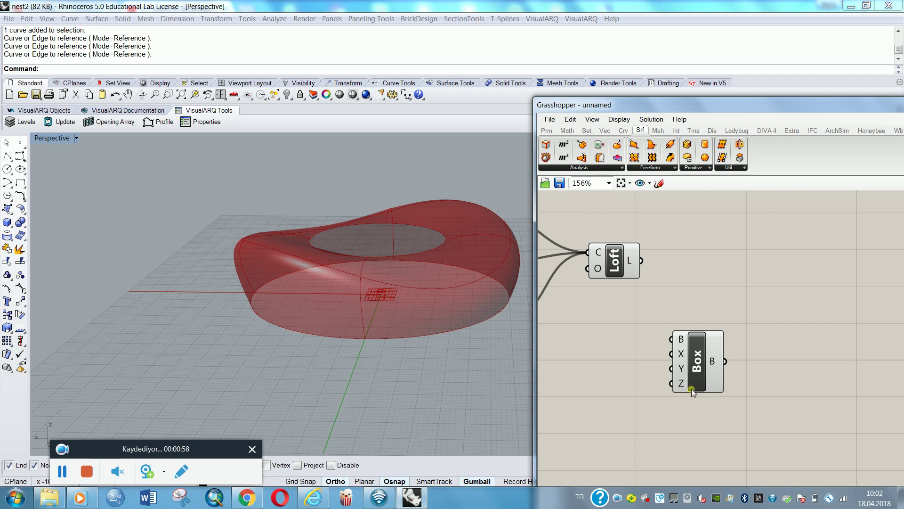
Create a number slider with the value 20 beside the Box component's inputs
scroll(686, 370, up, 4)
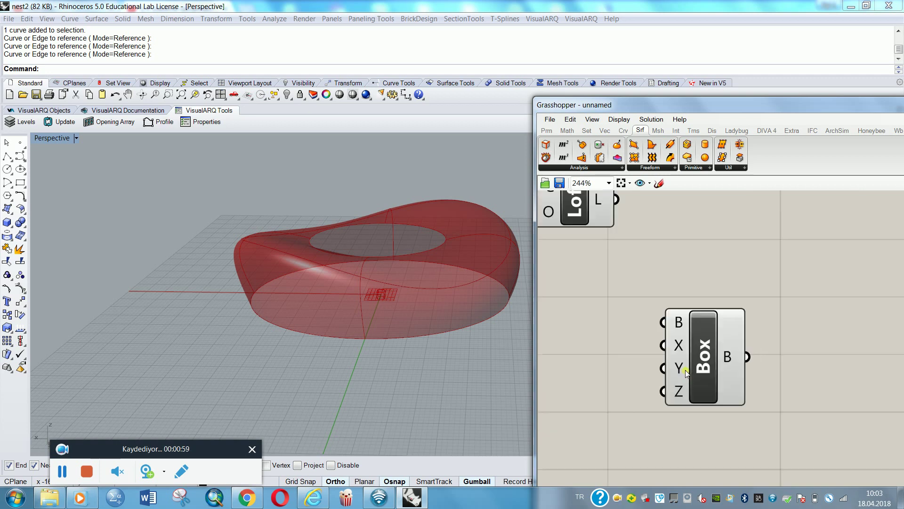
double_click(627, 359)
text(20)
key(Return)
drag(717, 396, 902, 377)
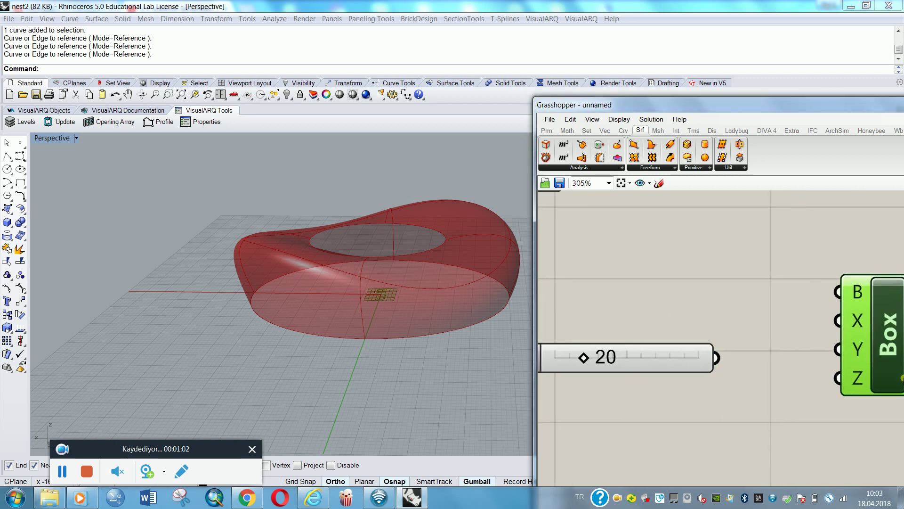
drag(885, 335, 818, 364)
Connect the slider to the Box's X, Y and Z inputs and move the Loft component above the Box
drag(701, 358, 772, 349)
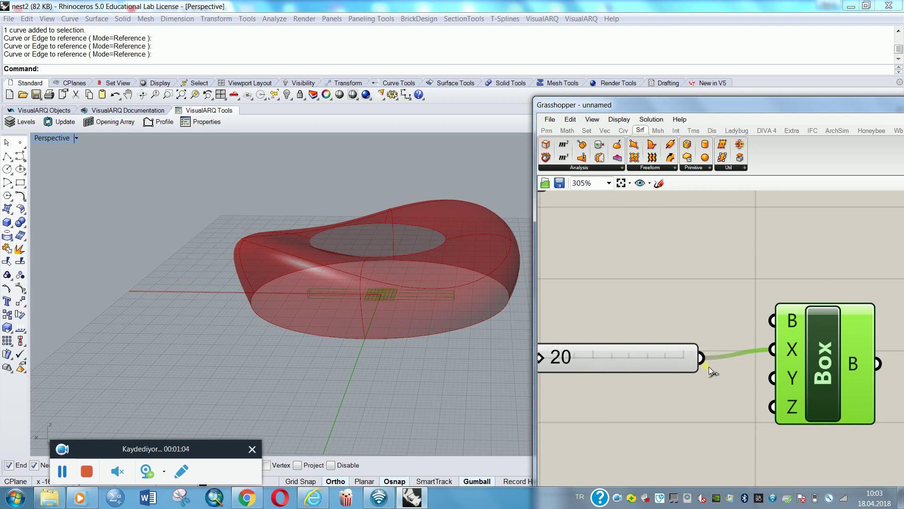
drag(701, 358, 772, 406)
scroll(645, 282, down, 5)
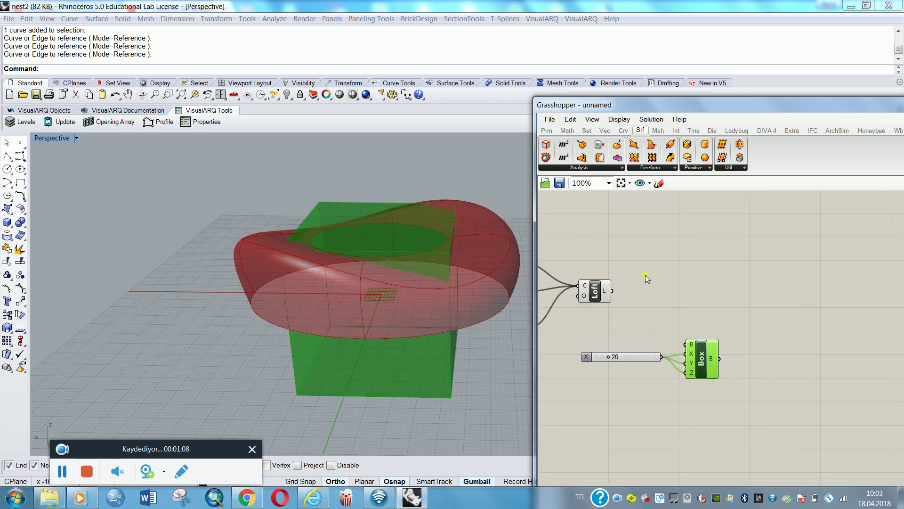
drag(605, 294, 672, 275)
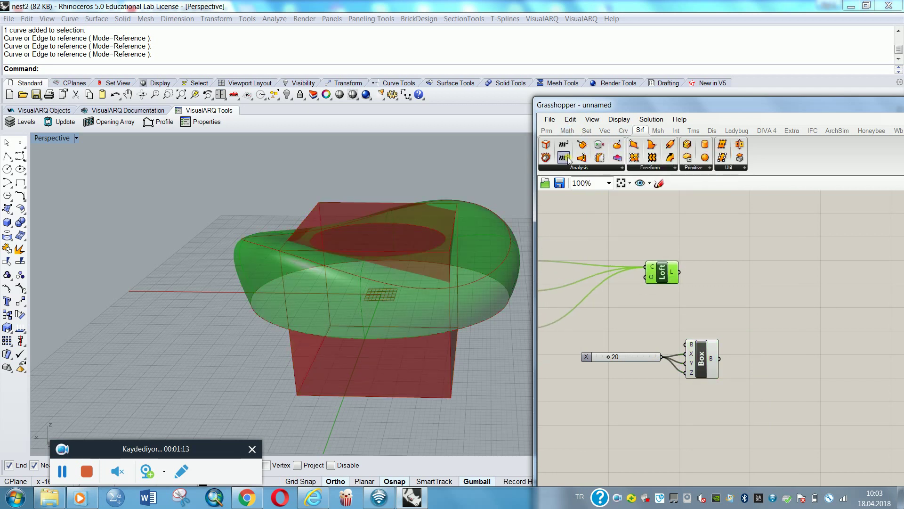
Add a Volume component and connect the Box output to its G input
drag(564, 158, 780, 332)
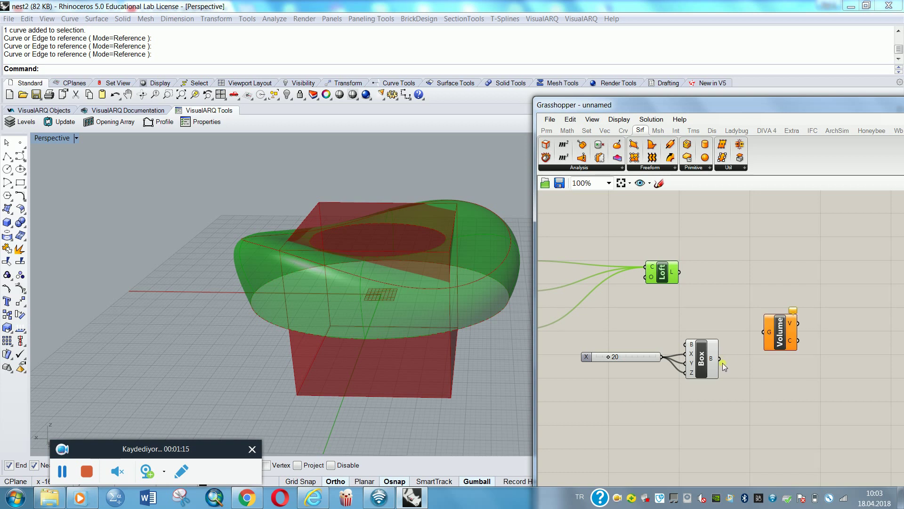
drag(723, 363, 776, 337)
right_drag(798, 385, 750, 404)
drag(736, 348, 720, 330)
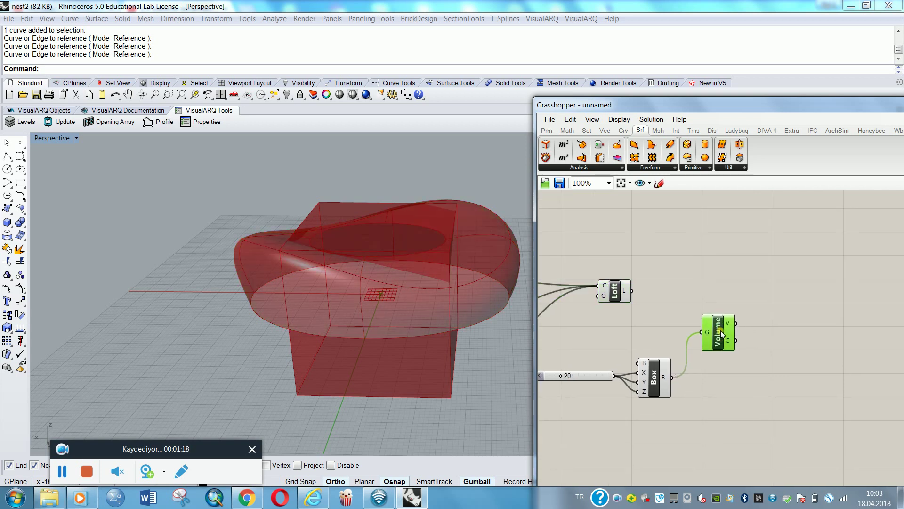
Add a Populate 3D component and connect the Box output to its R input
click(605, 130)
drag(732, 413, 781, 429)
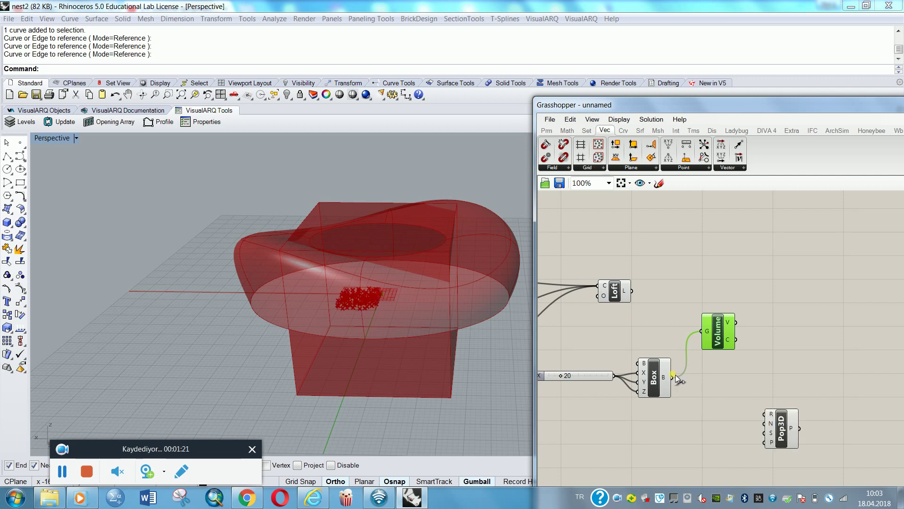
drag(677, 379, 768, 414)
right_drag(837, 455, 700, 426)
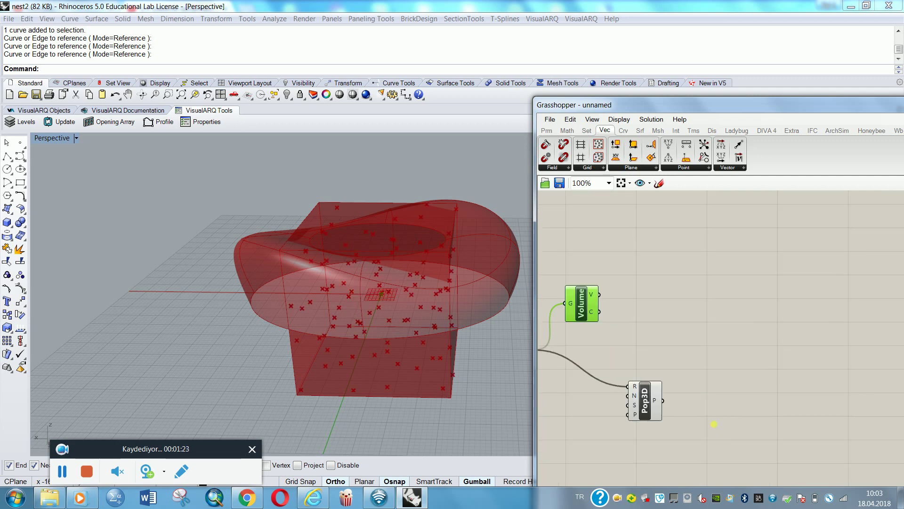
Add a Line component running from the Volume centroid (A) to the Populate 3D points (B)
click(623, 130)
drag(679, 147, 738, 311)
drag(597, 312, 722, 306)
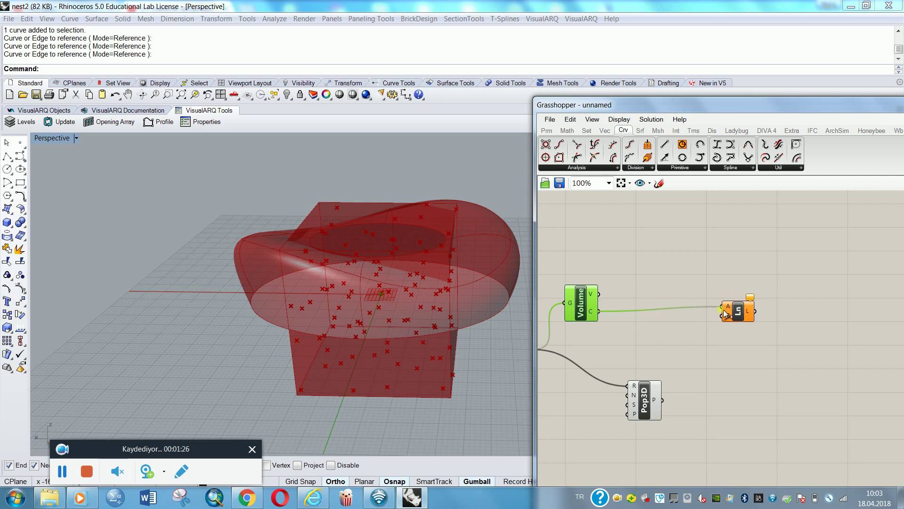
drag(667, 401, 724, 316)
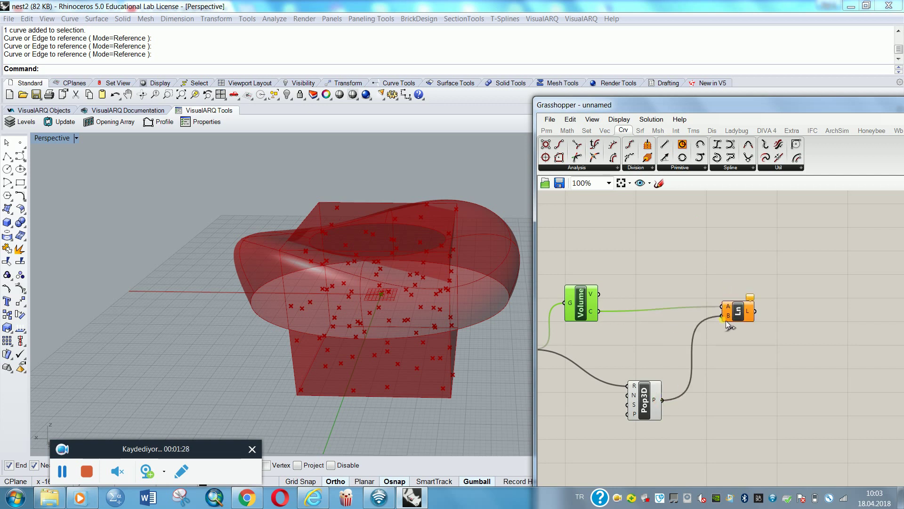
right_drag(785, 374, 713, 392)
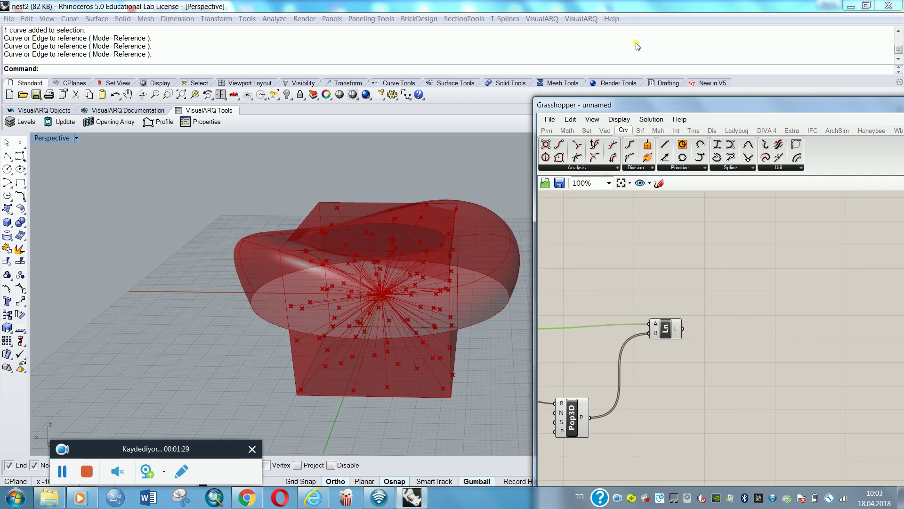
Add a Plane Normal component with the Line output as its Z direction and the Volume centroid as its origin
click(606, 131)
drag(635, 158, 769, 290)
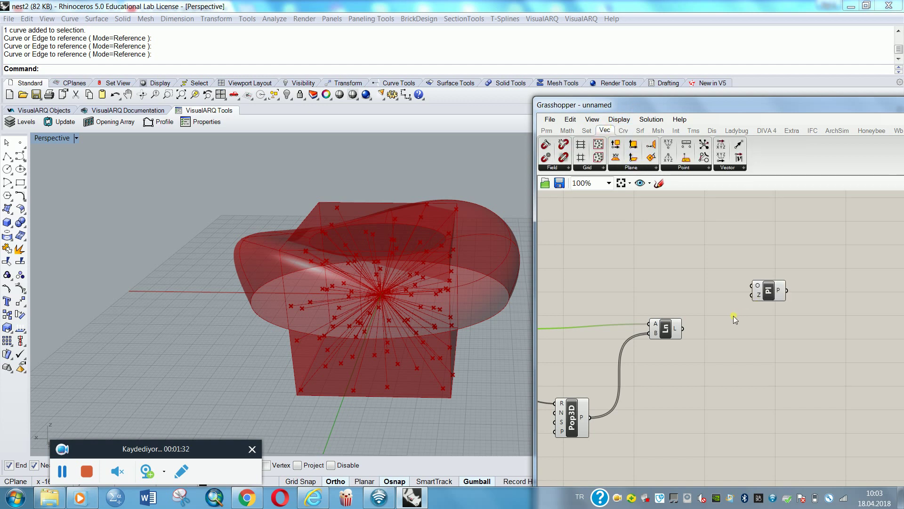
drag(684, 329, 752, 295)
right_drag(556, 304, 654, 323)
drag(626, 348, 851, 304)
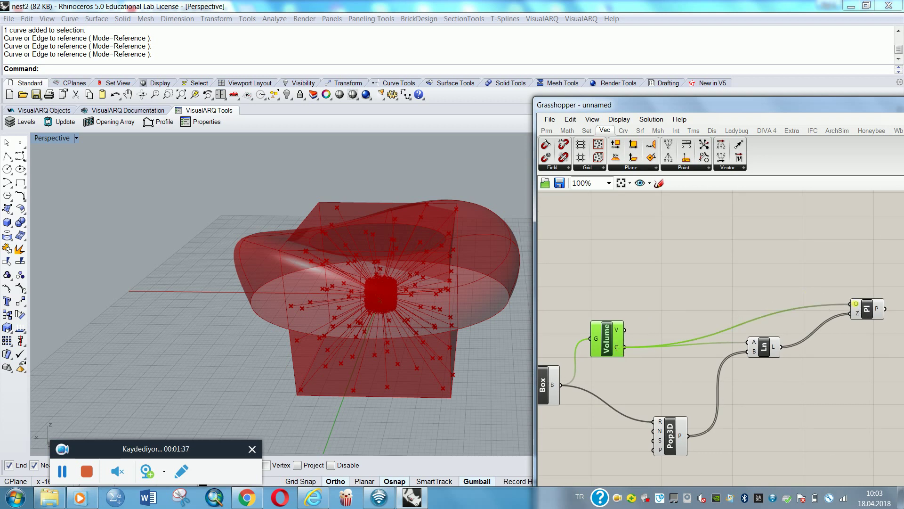
click(870, 310)
Add a Brep | Plane section component, feeding the Plane Normal output into its P input and the Loft output into its B input
right_drag(852, 361, 827, 357)
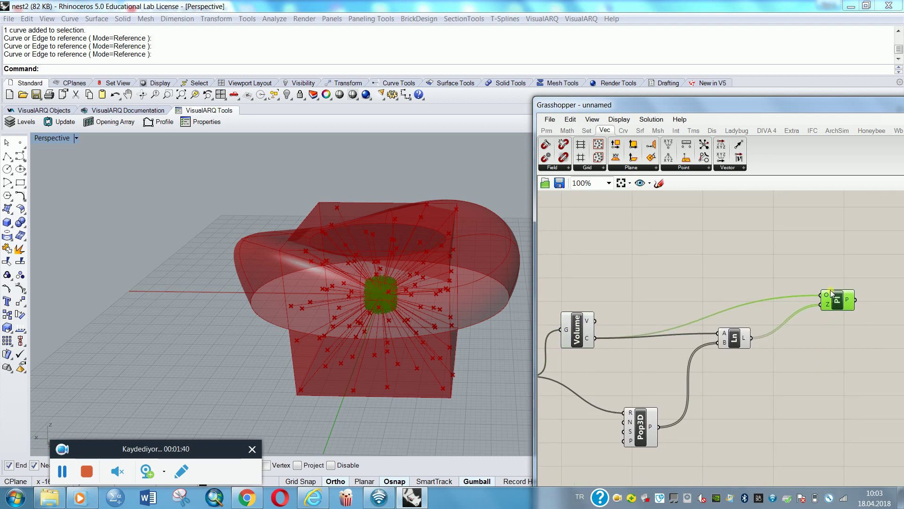
right_drag(767, 268, 766, 288)
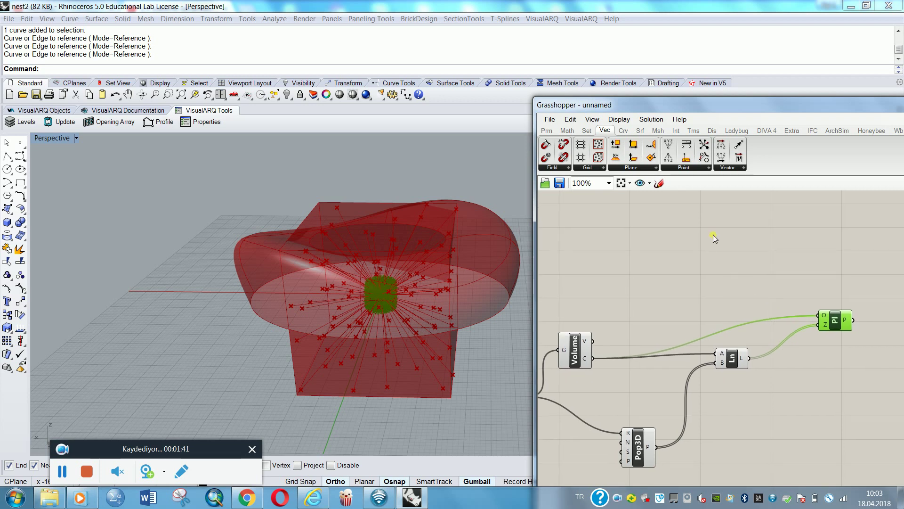
click(677, 131)
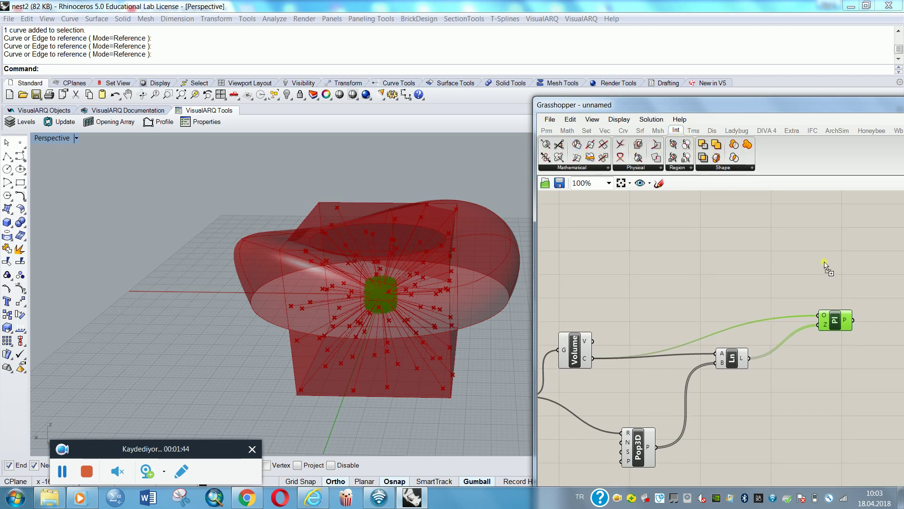
drag(825, 266, 896, 280)
drag(846, 313, 871, 291)
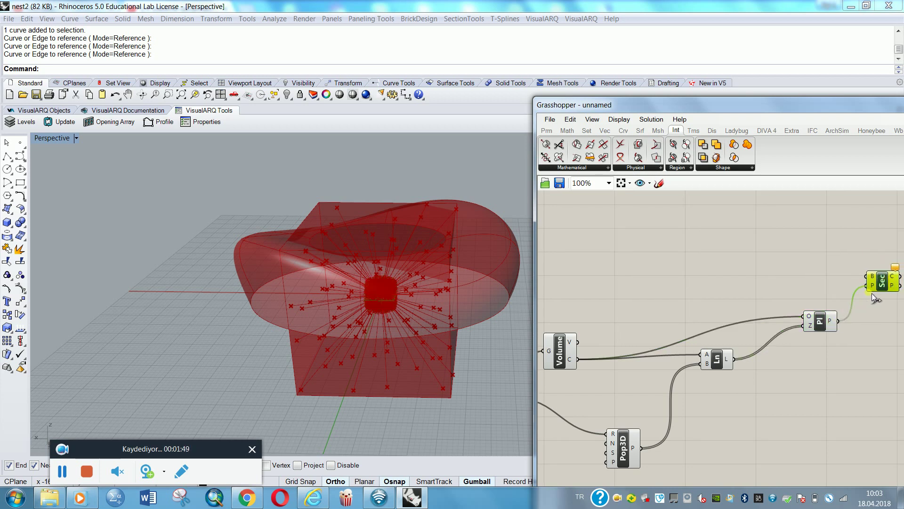
right_drag(650, 297, 496, 309)
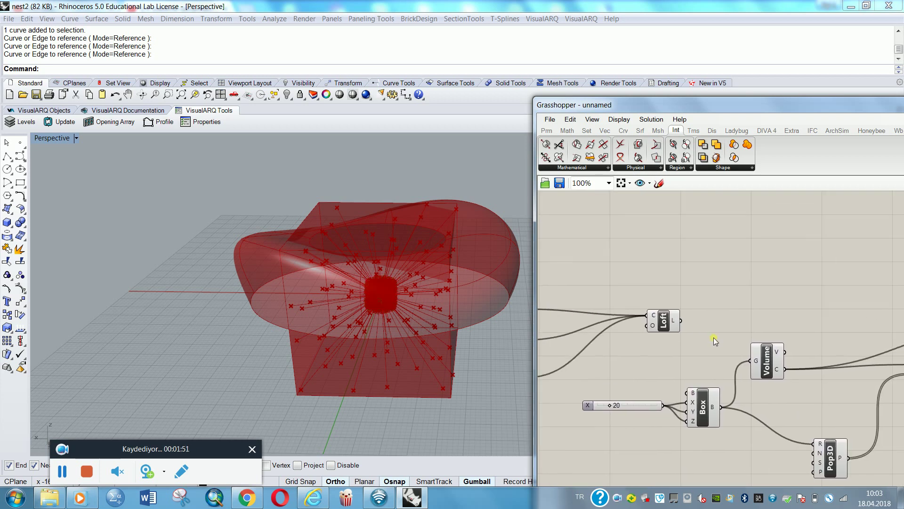
drag(681, 322, 848, 288)
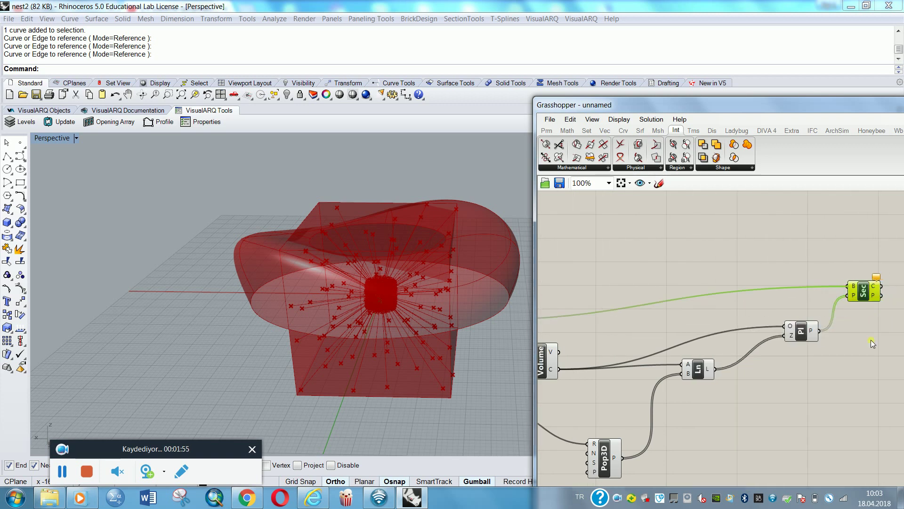
Turn off the preview of every component except the Brep | Plane section
right_drag(844, 365, 846, 348)
scroll(868, 281, down, 5)
drag(841, 260, 654, 376)
right_click(593, 278)
click(635, 305)
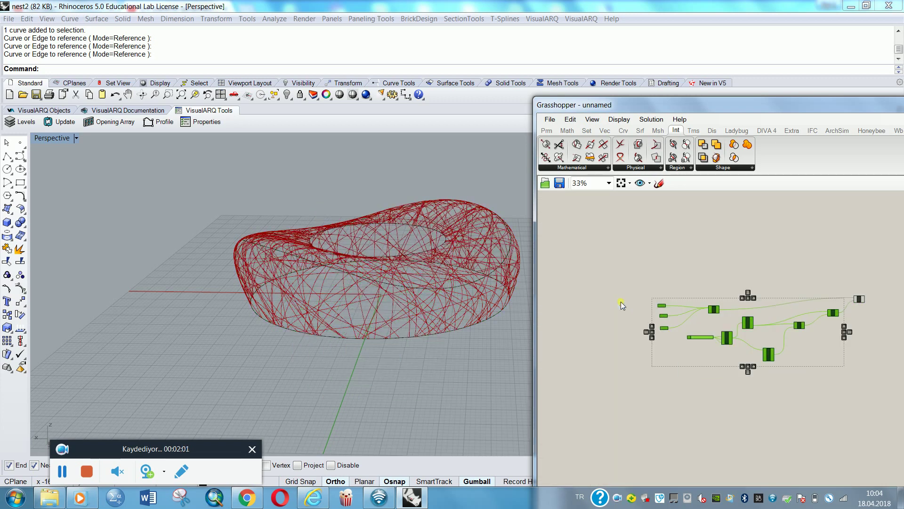
right_drag(334, 339, 445, 311)
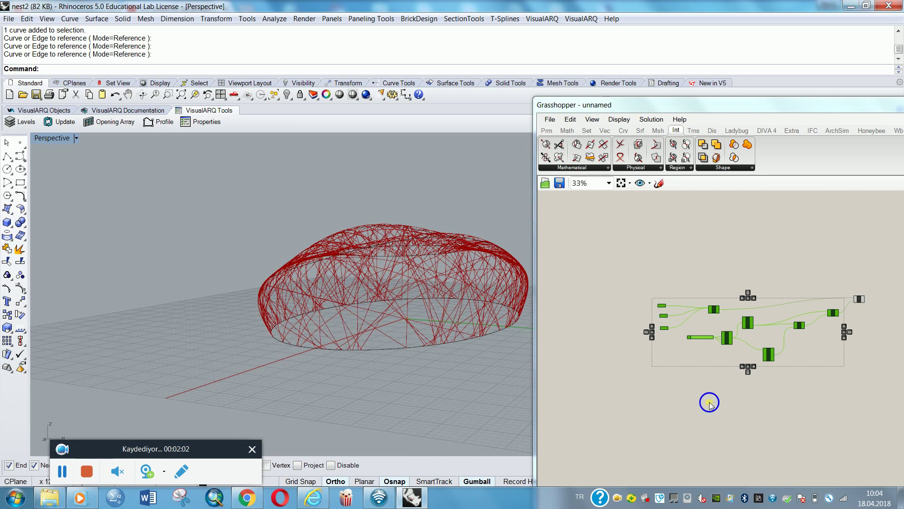
Add a number slider from the value 10, connect it to the Populate 3D seed input (S), and set it to 4
right_drag(708, 399, 677, 377)
scroll(728, 325, up, 8)
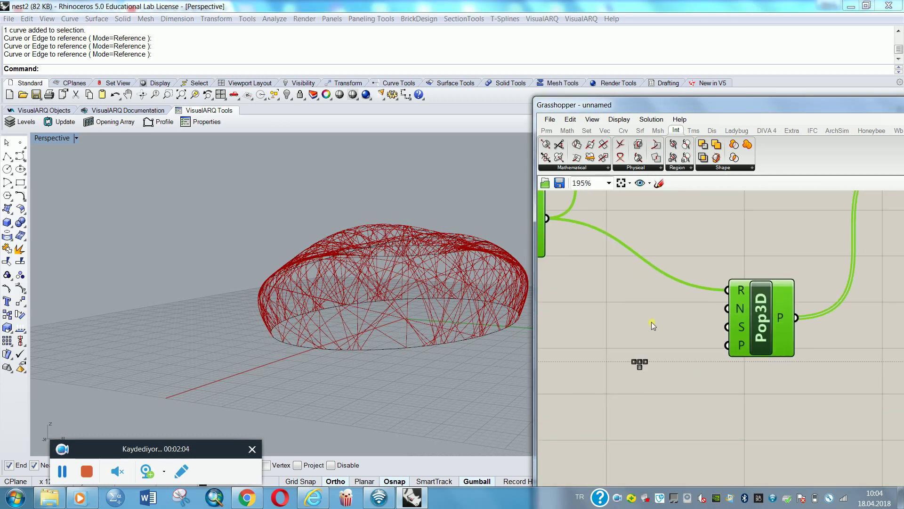
double_click(651, 320)
text(10)
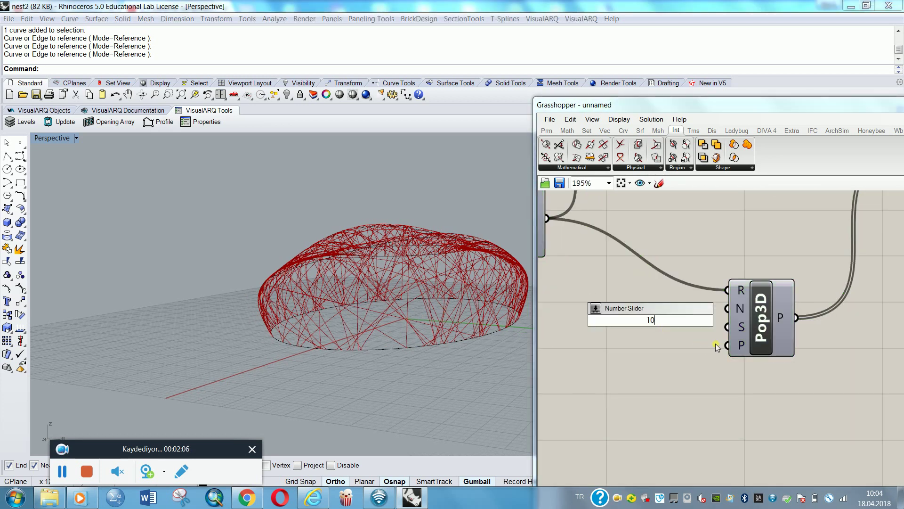
key(Return)
drag(699, 324, 693, 338)
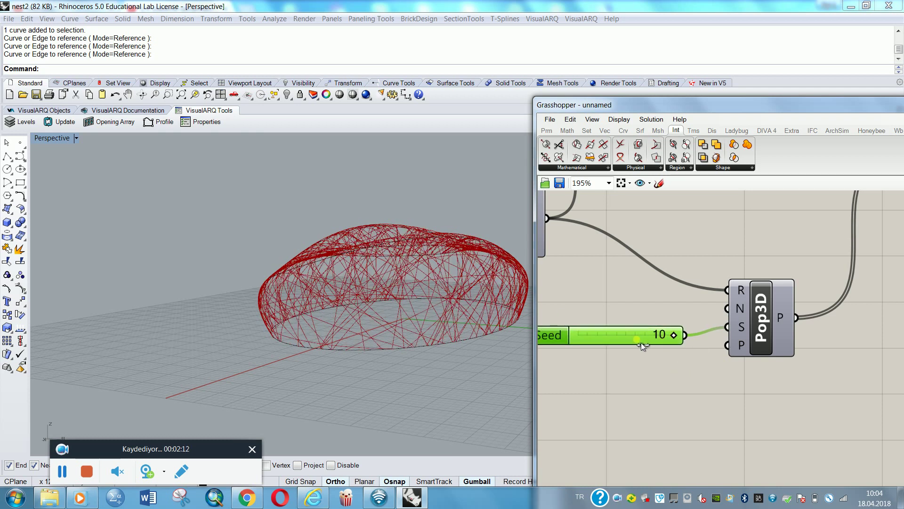
scroll(641, 343, down, 1)
scroll(626, 343, down, 3)
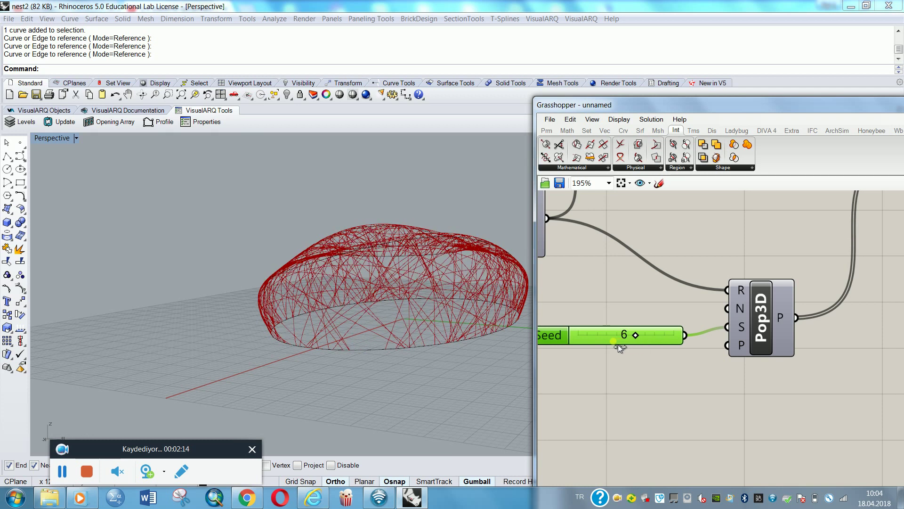
scroll(618, 345, down, 1)
scroll(618, 345, down, 1)
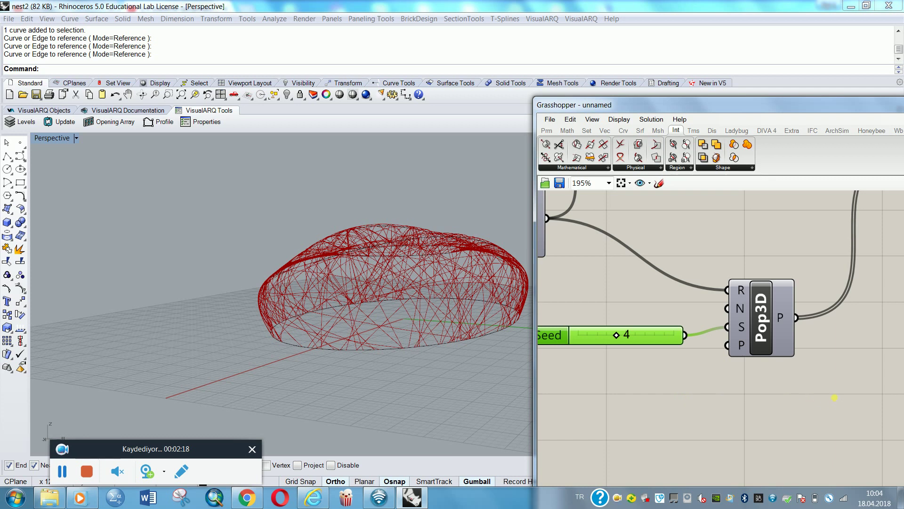
Add a Pipe component beside the Brep | Plane section component
right_drag(838, 395, 672, 432)
scroll(674, 380, down, 6)
right_drag(793, 406, 718, 447)
scroll(730, 326, up, 4)
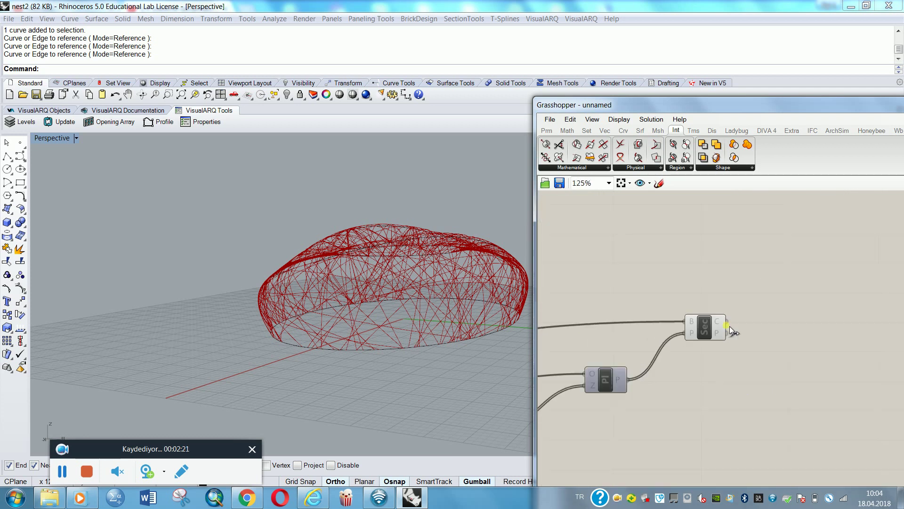
click(640, 130)
drag(670, 143, 809, 363)
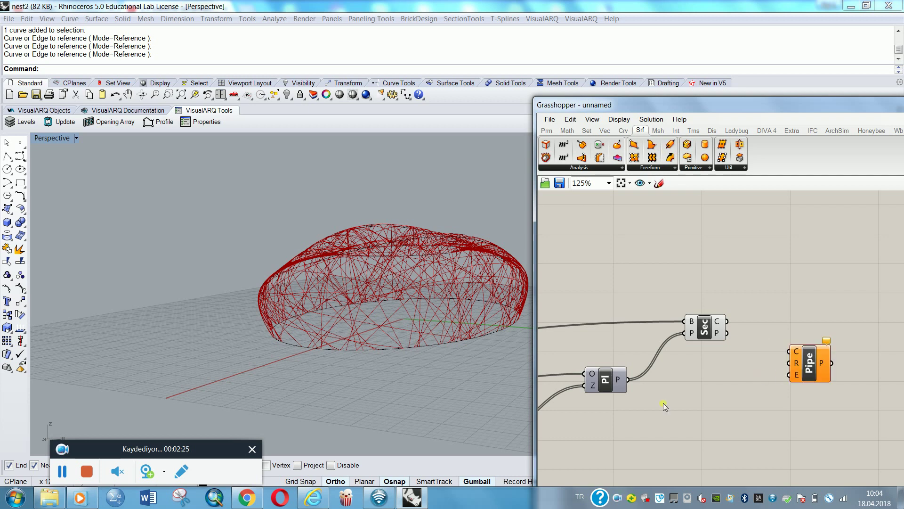
Add a number slider from the value 1.000, set it to 0.280, and connect it to the Pipe's R input
double_click(713, 403)
text(1)
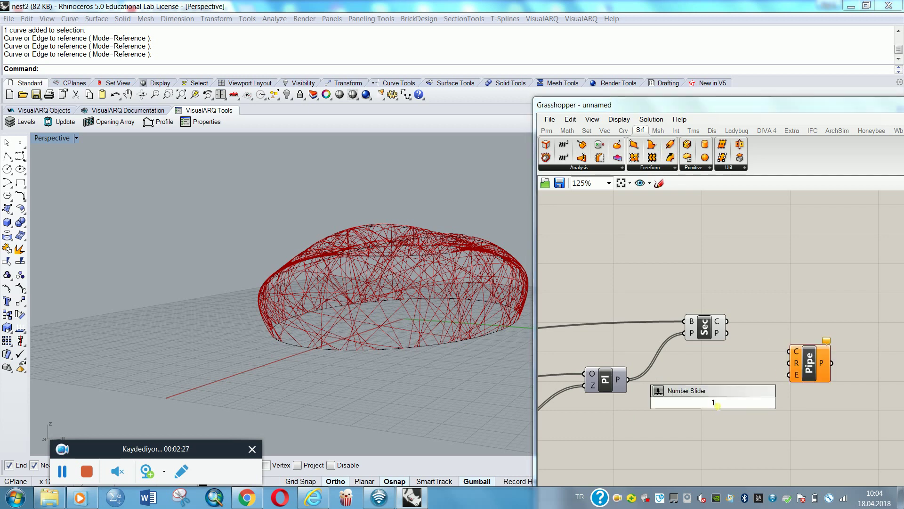
text(.000)
key(Return)
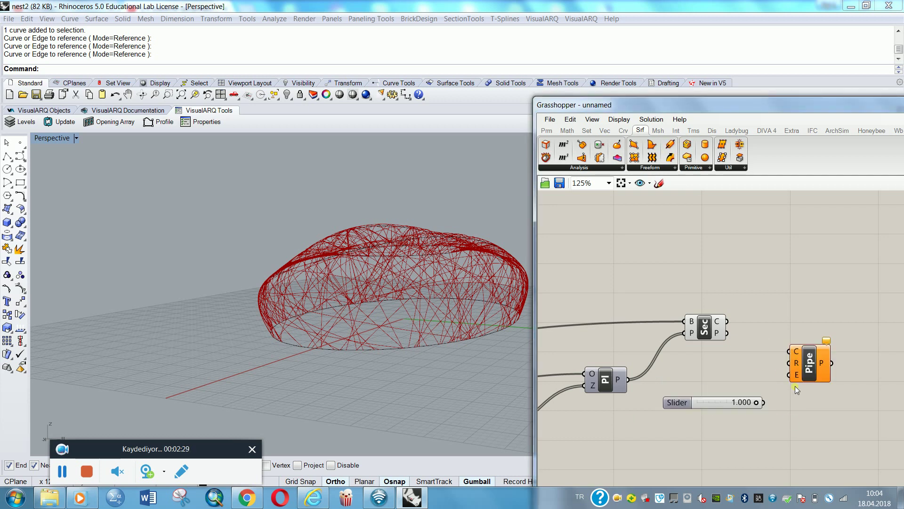
drag(796, 380, 810, 380)
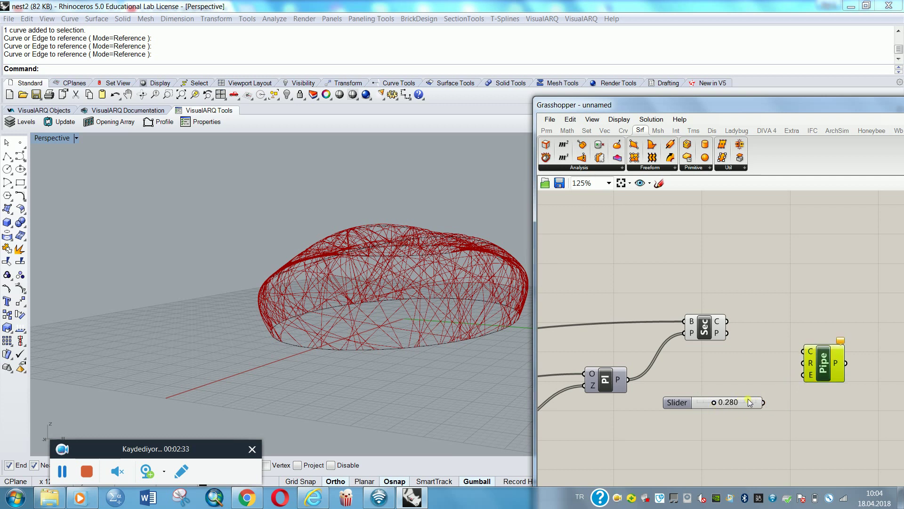
drag(792, 363, 804, 363)
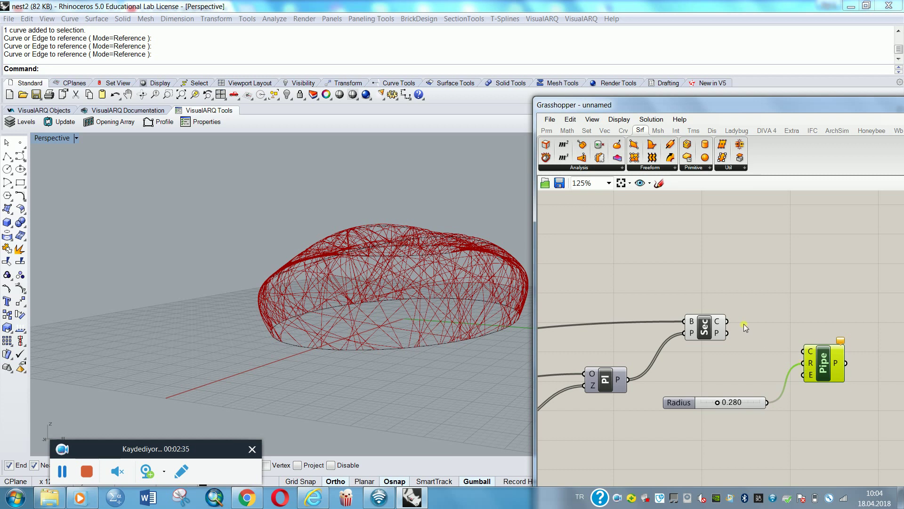
Connect the section component's C output to the Pipe's C input
drag(727, 320, 802, 351)
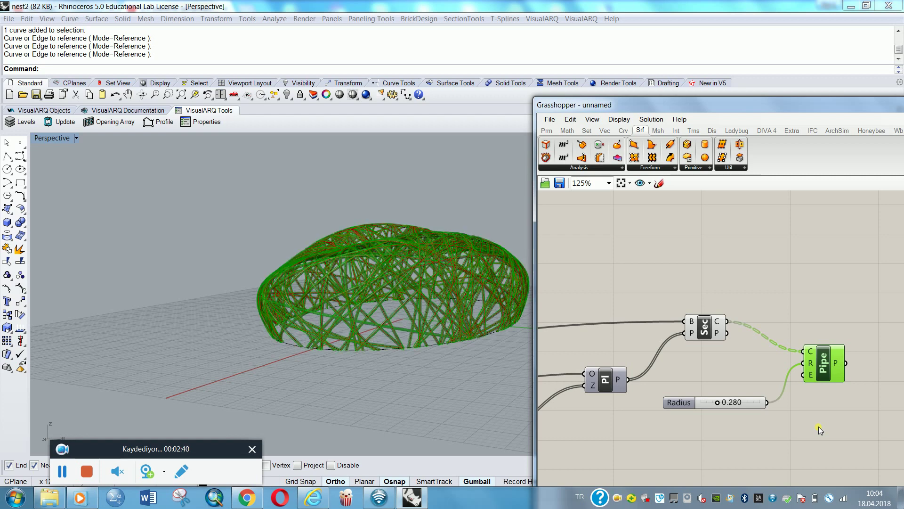
right_drag(486, 423, 313, 393)
click(767, 440)
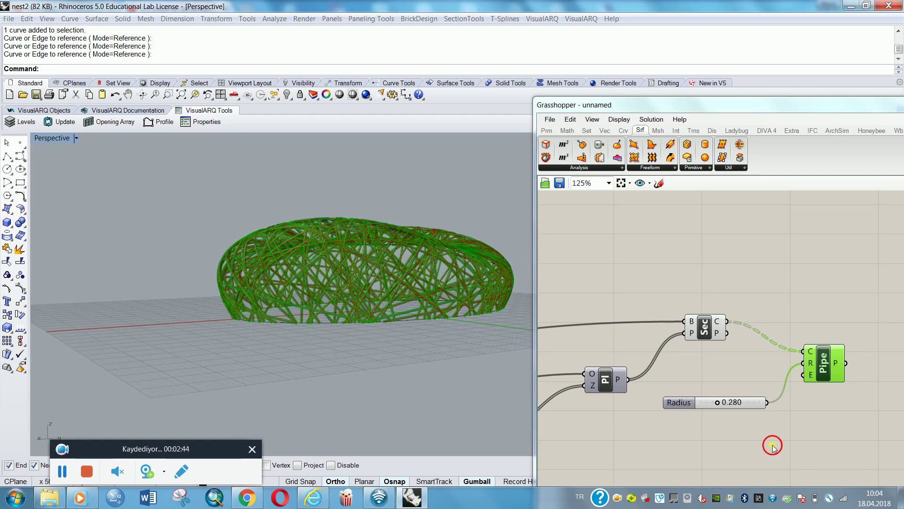
Check the Radius slider's accuracy, numeric domain and value settings
scroll(732, 422, up, 3)
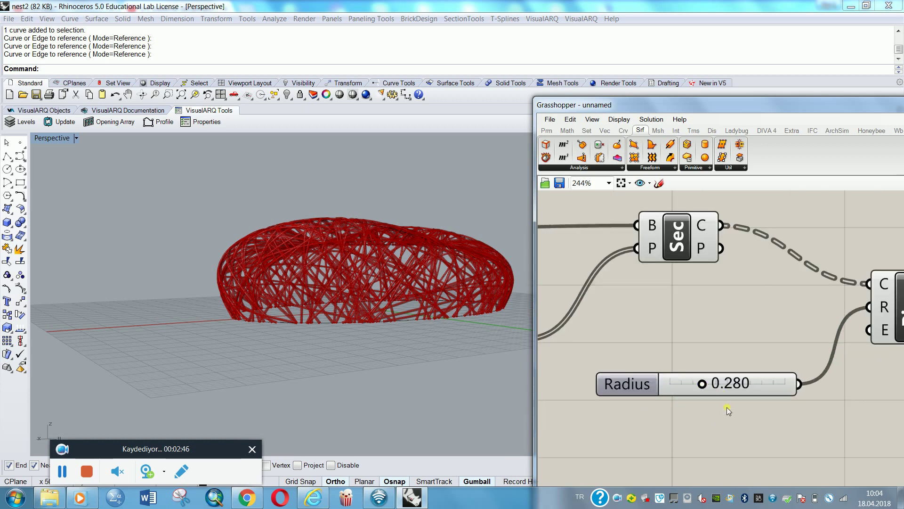
right_click(725, 383)
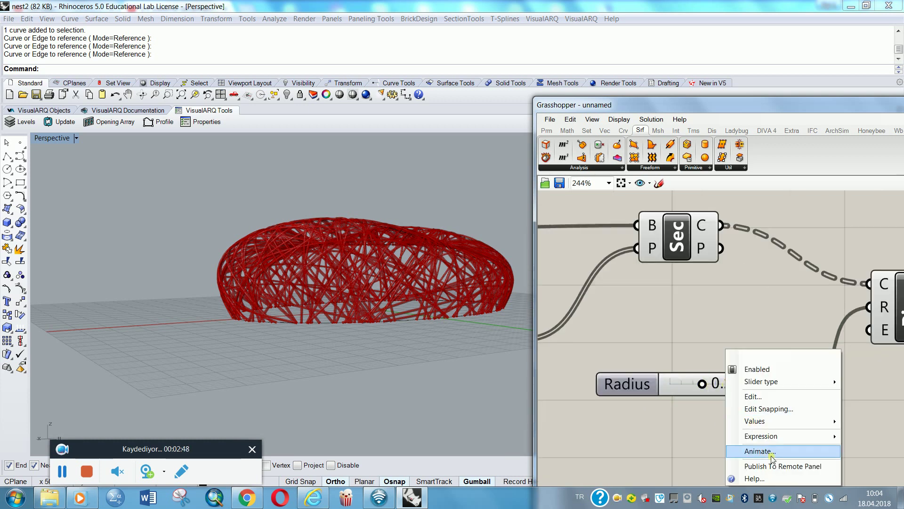
click(764, 397)
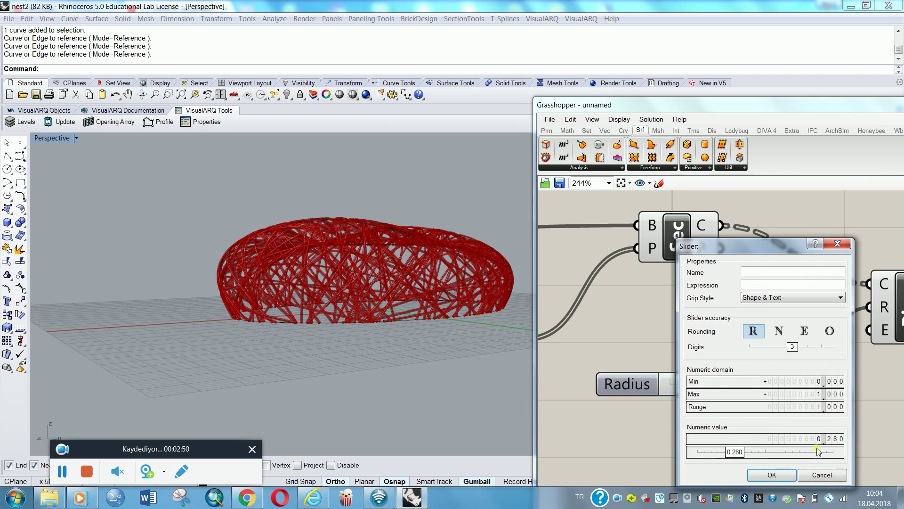
click(772, 474)
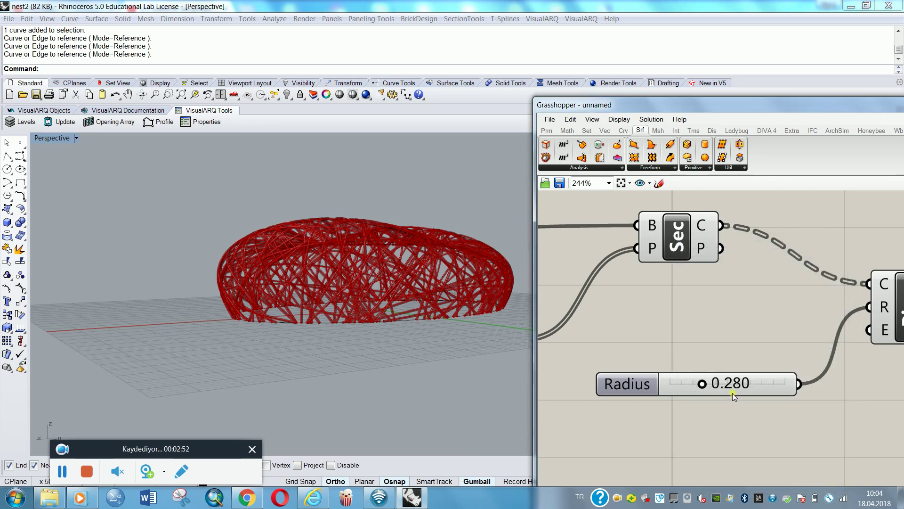
Add a number slider from the value 50, connect it to the Populate 3D count input (N), and set it to 71
mouse_move(350, 355)
right_down()
mouse_move(386, 403)
mouse_move(417, 369)
mouse_move(339, 362)
right_up()
right_drag(570, 387, 894, 380)
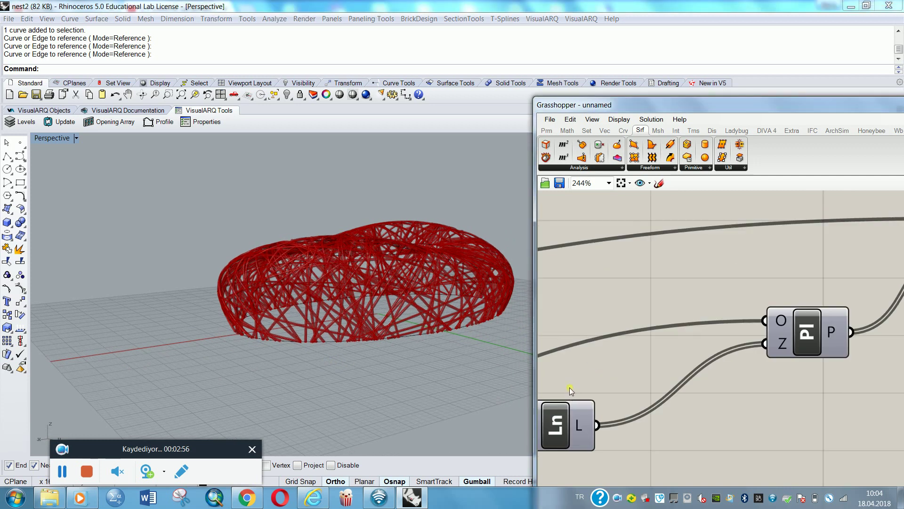
scroll(569, 387, down, 5)
right_drag(617, 405, 901, 339)
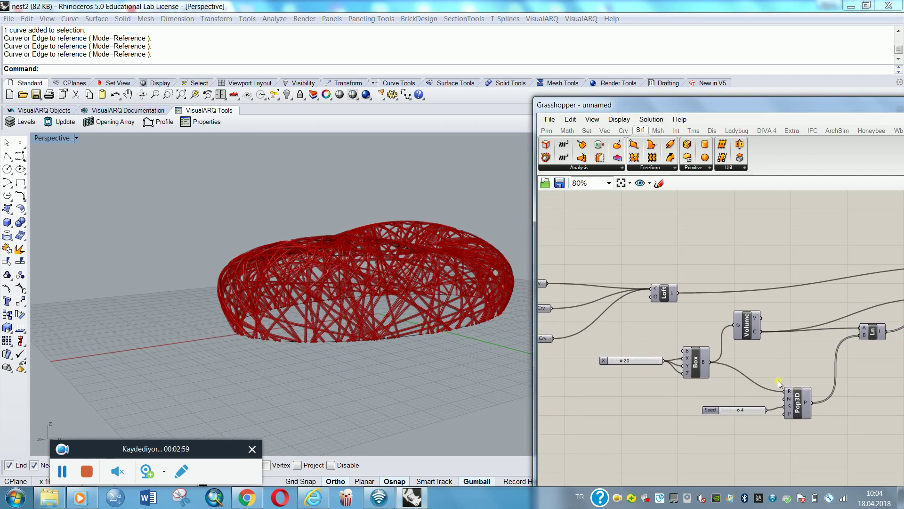
scroll(779, 383, up, 2)
double_click(721, 393)
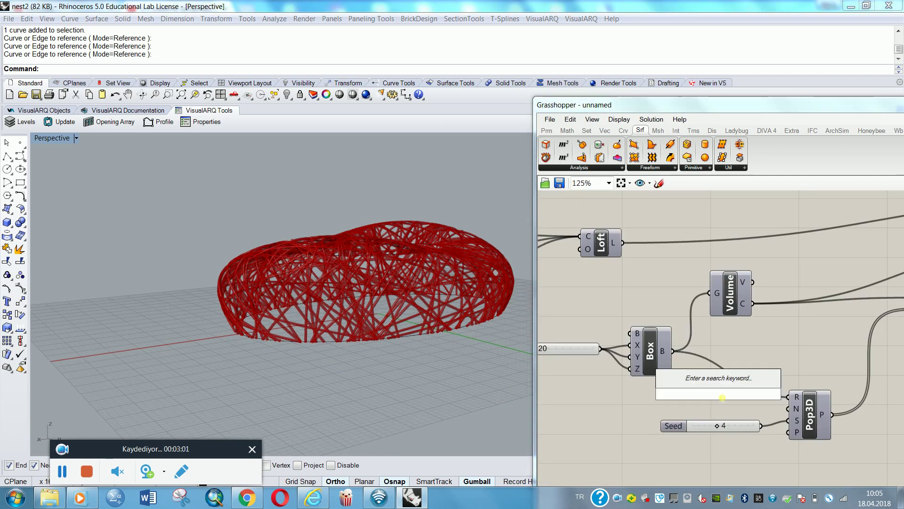
text(50)
key(Return)
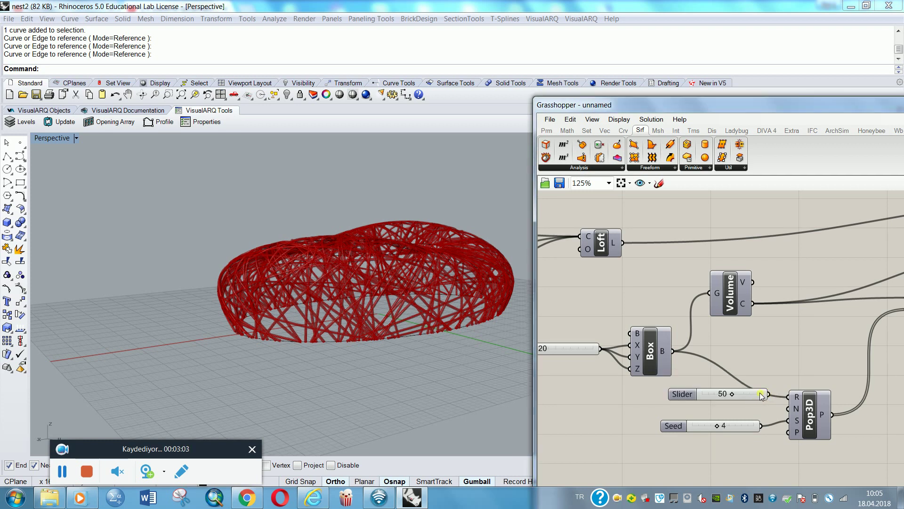
drag(761, 396, 789, 408)
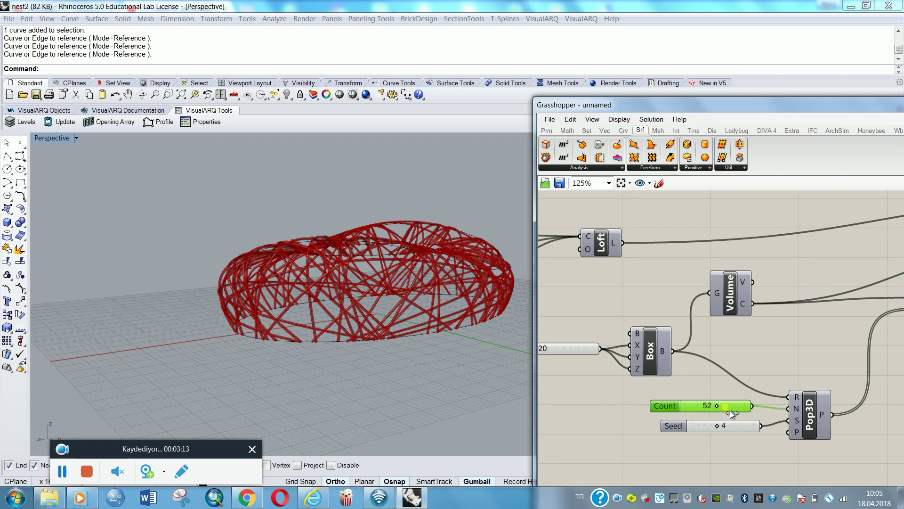
drag(717, 405, 726, 406)
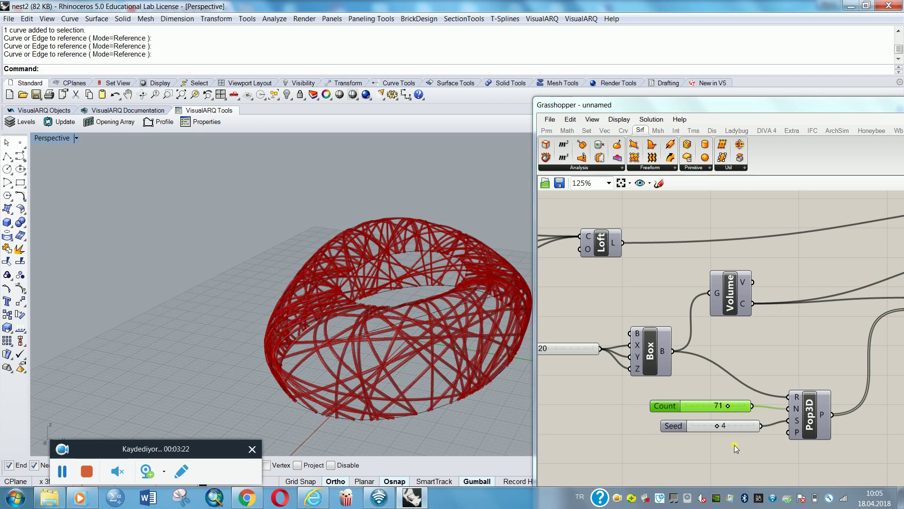
Bake the Pipe geometry into Rhino with the default attributes
right_drag(869, 406, 835, 402)
scroll(835, 402, down, 5)
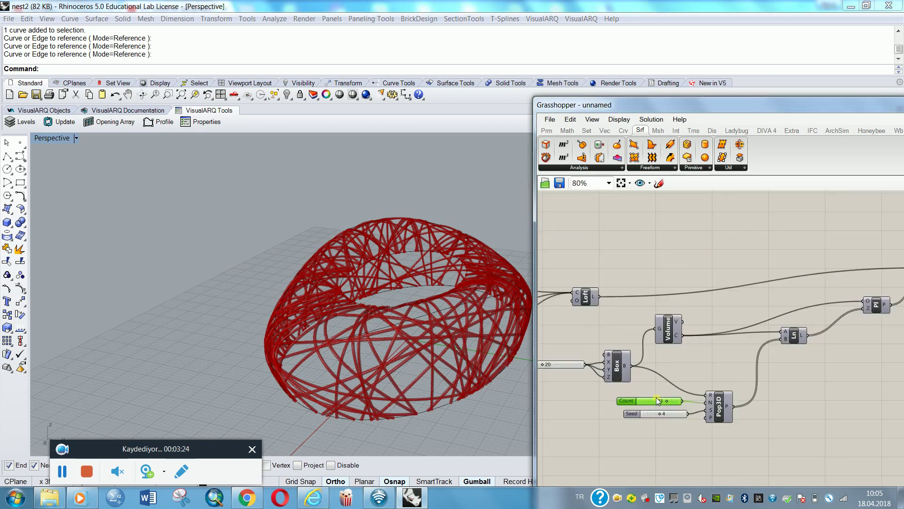
scroll(728, 367, up, 2)
click(798, 293)
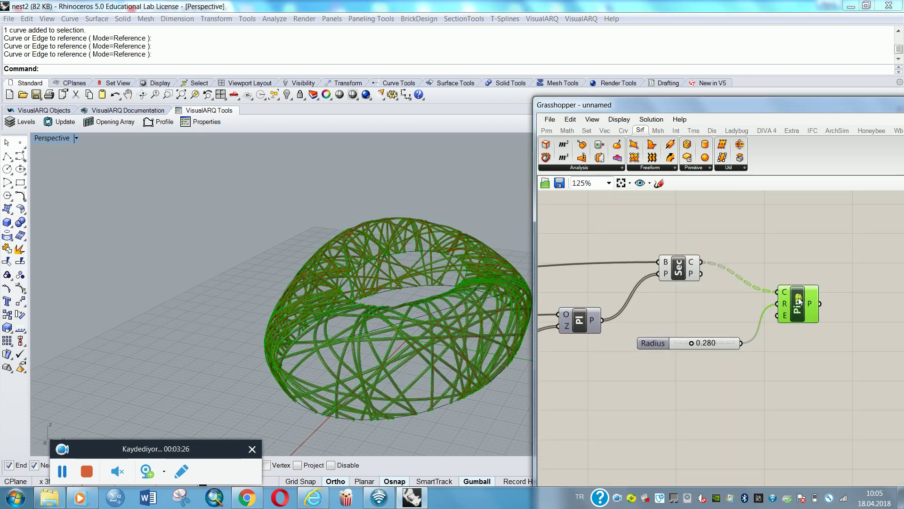
right_click(798, 293)
click(786, 343)
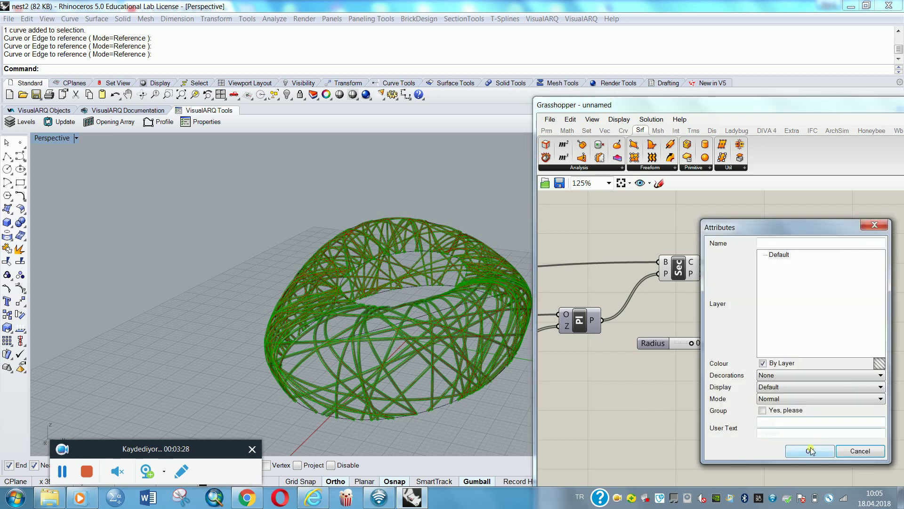
click(811, 450)
Turn off the preview of all components in the nest definition
scroll(758, 394, down, 4)
drag(817, 334, 711, 410)
right_click(630, 320)
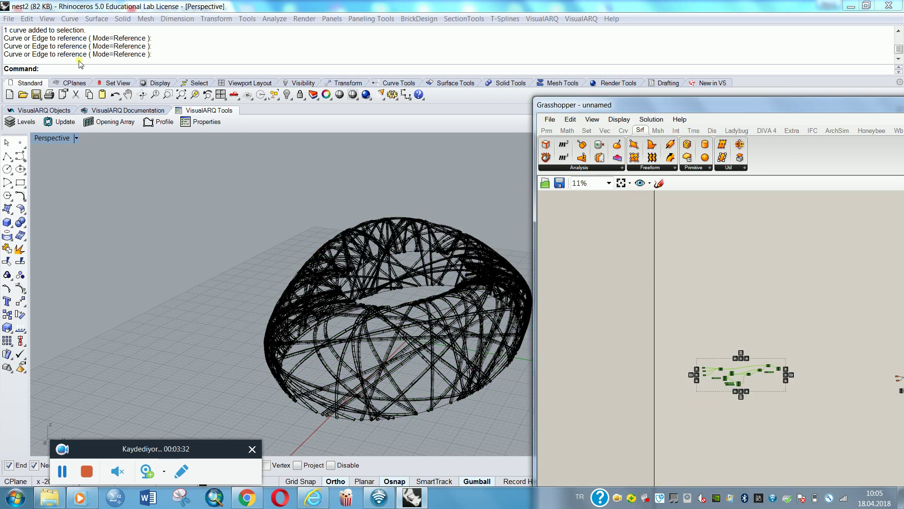
Set the Perspective viewport to the Rendered display mode and view the baked nest from another angle
click(56, 140)
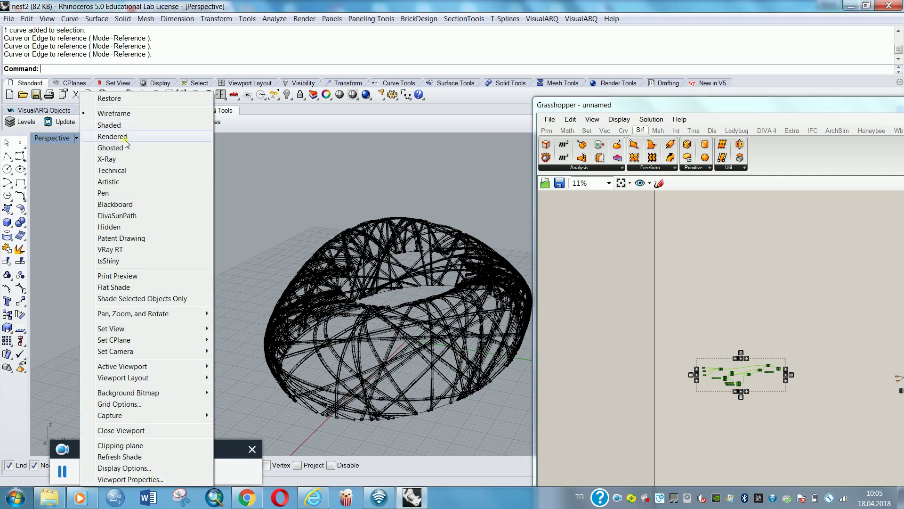
click(113, 136)
right_drag(384, 414, 467, 398)
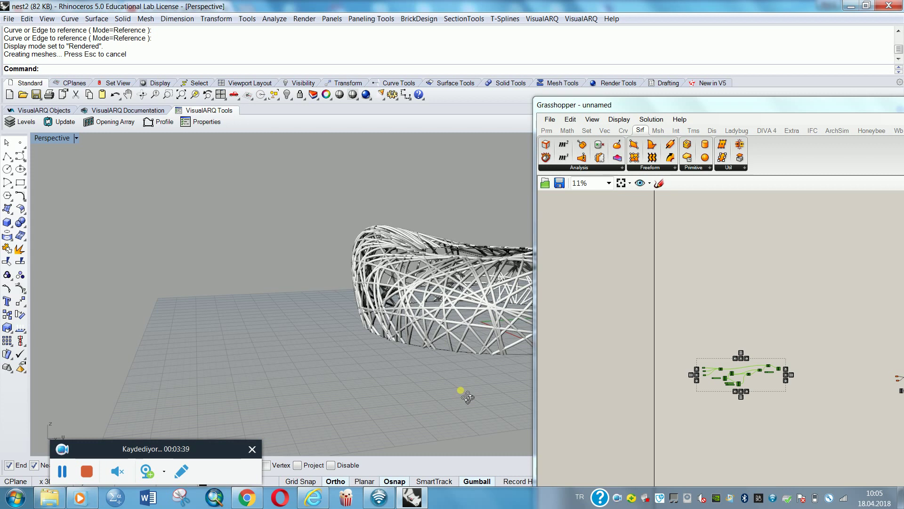